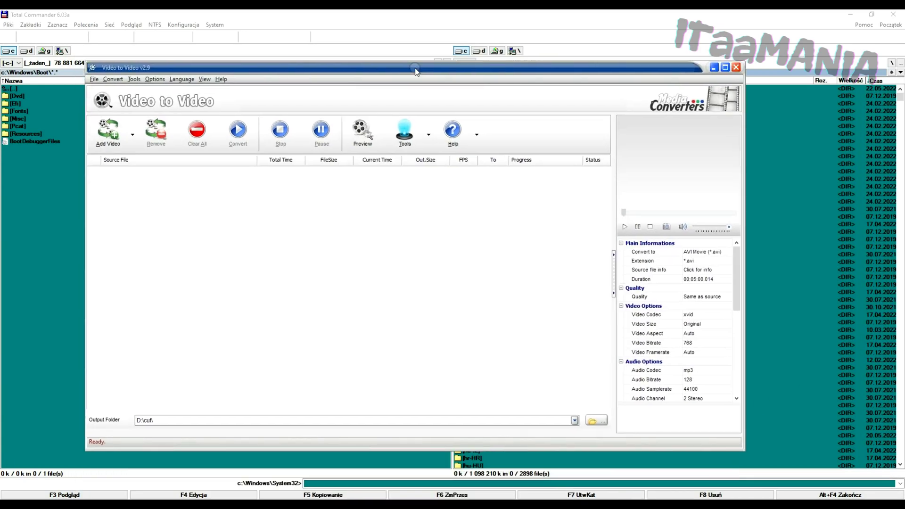
Step: Maximize the converter window and add the video files r1.MOV, r2.MOV, r3.MOV and r4.MOV for conversion
{"action": "left_click", "coordinate": [727, 68]}
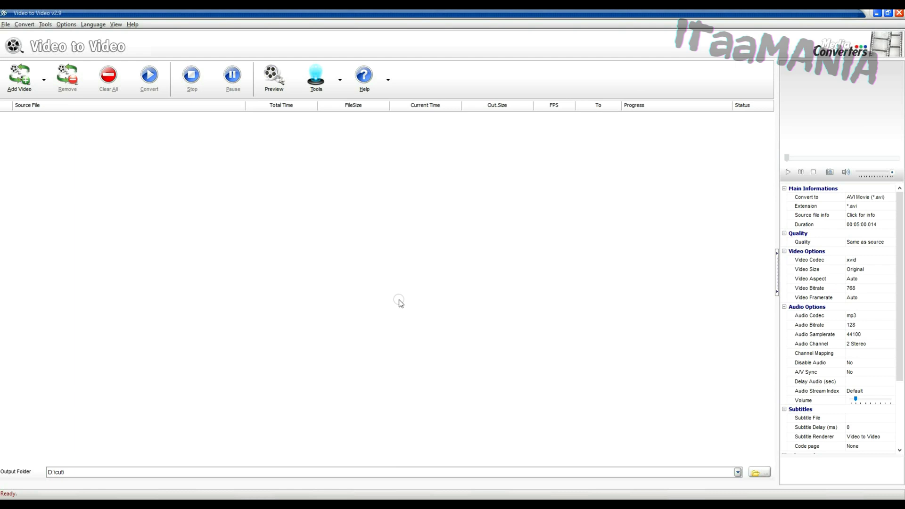
{"action": "left_click", "coordinate": [755, 473]}
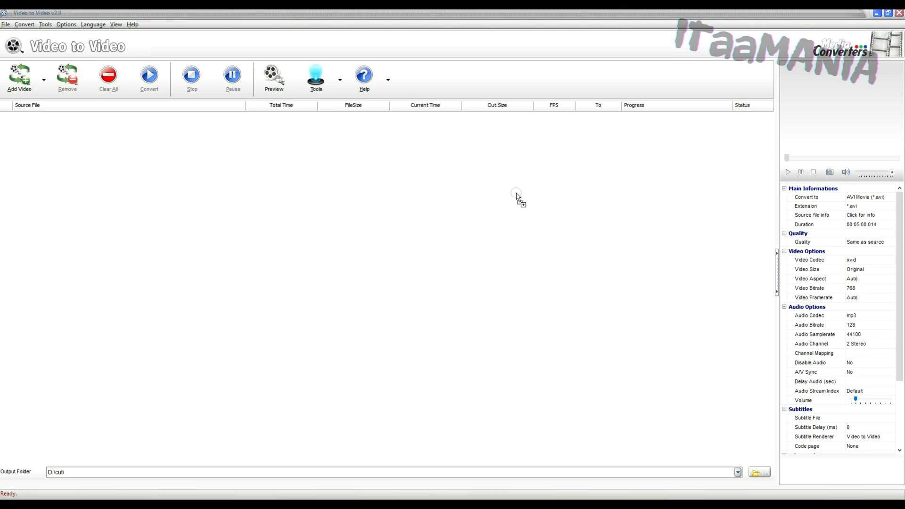
{"action": "left_click_drag", "start_coordinate": [516, 195], "coordinate": [335, 258]}
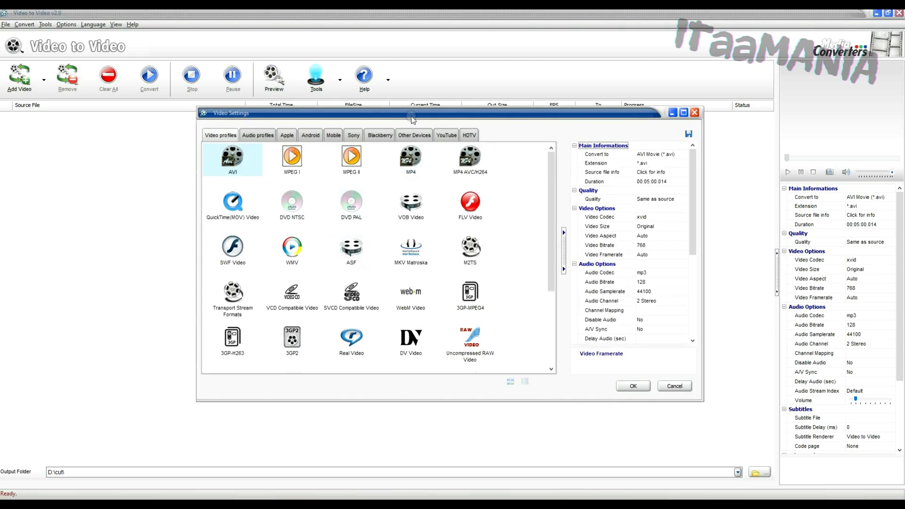
{"action": "left_click_drag", "start_coordinate": [411, 119], "coordinate": [372, 150]}
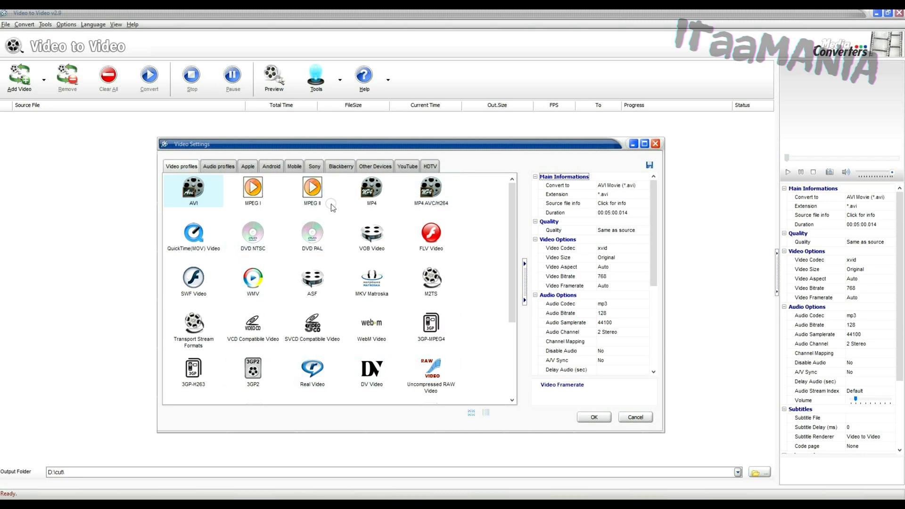
Step: Examine the available output profiles for audio, Apple, Android, mobile, Sony and YouTube, then return to the video profiles
{"action": "left_click", "coordinate": [219, 166]}
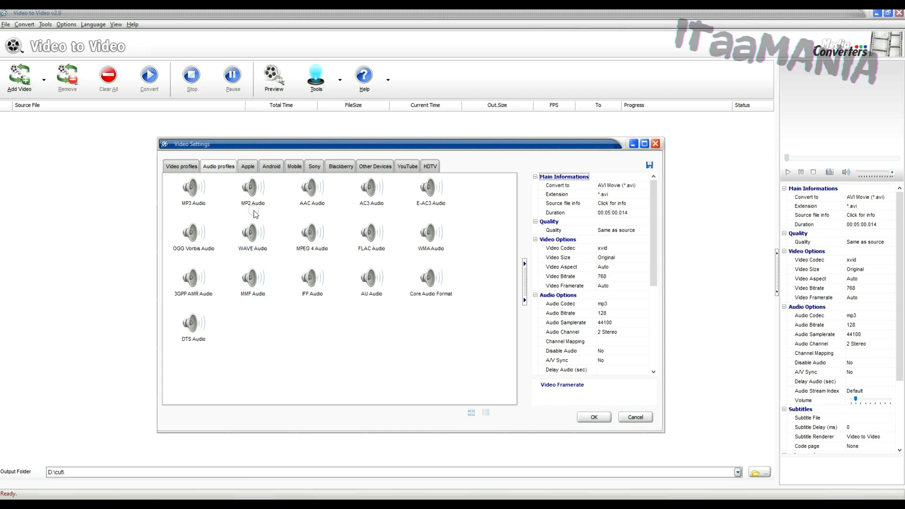
{"action": "left_click", "coordinate": [247, 166]}
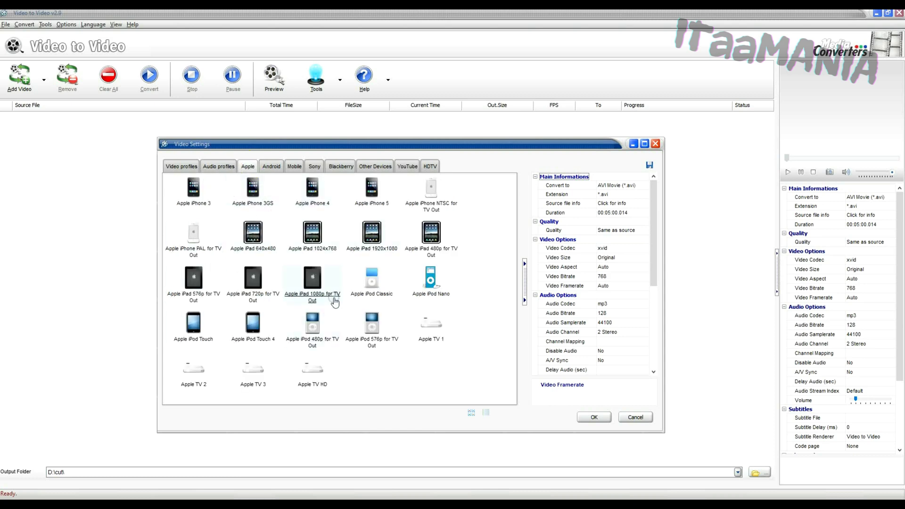
{"action": "left_click", "coordinate": [316, 260]}
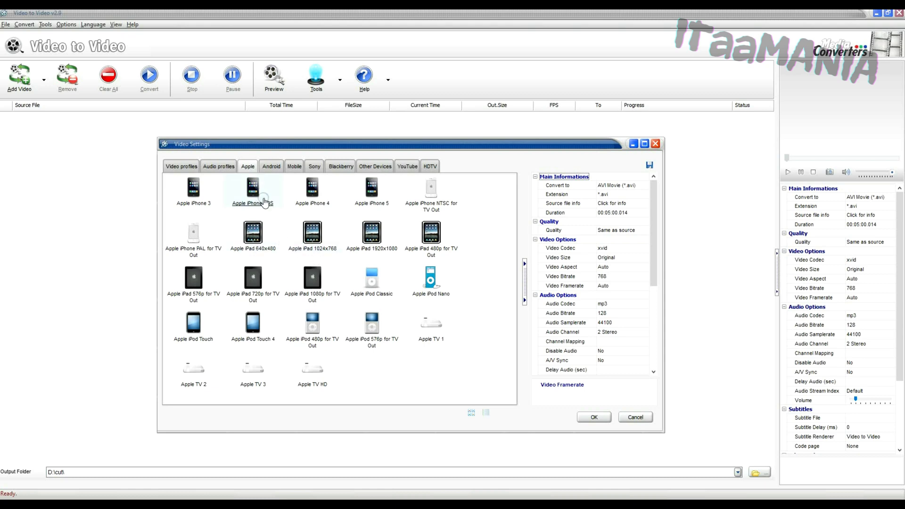
{"action": "left_click", "coordinate": [267, 168]}
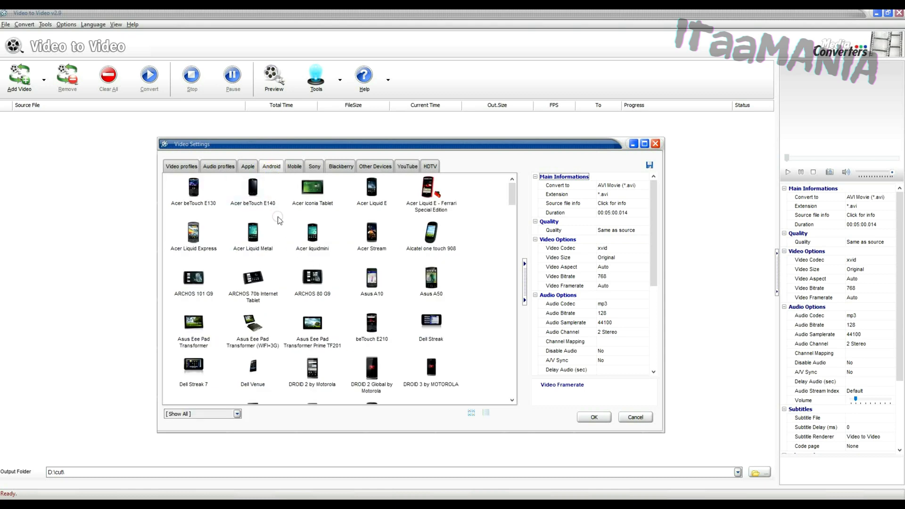
{"action": "left_click", "coordinate": [294, 167]}
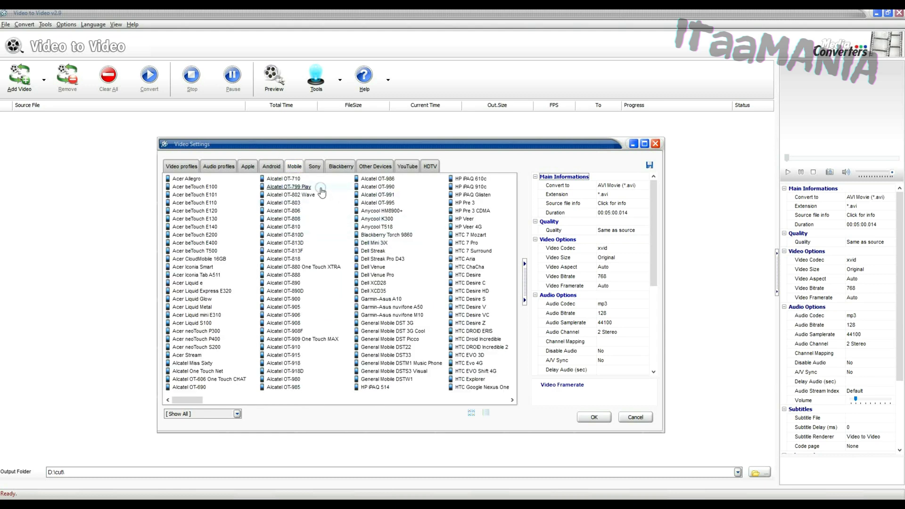
{"action": "left_click", "coordinate": [314, 169]}
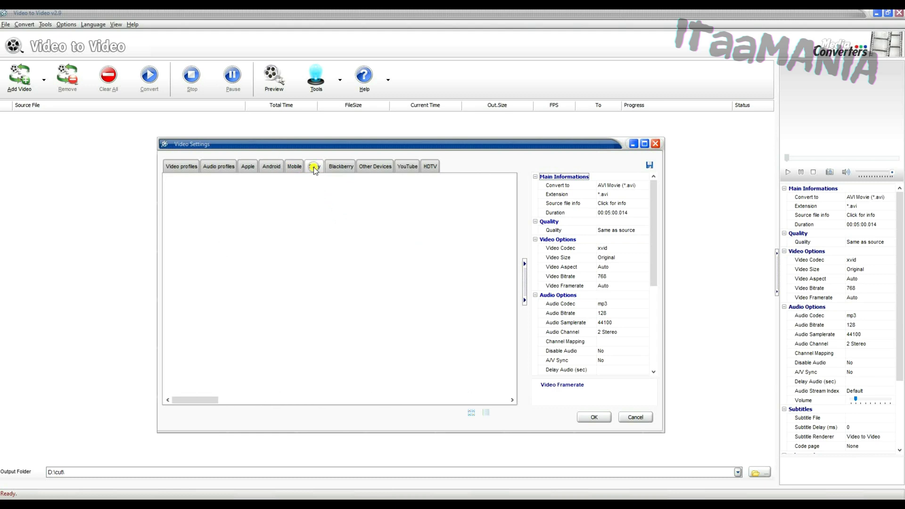
{"action": "left_click", "coordinate": [405, 168]}
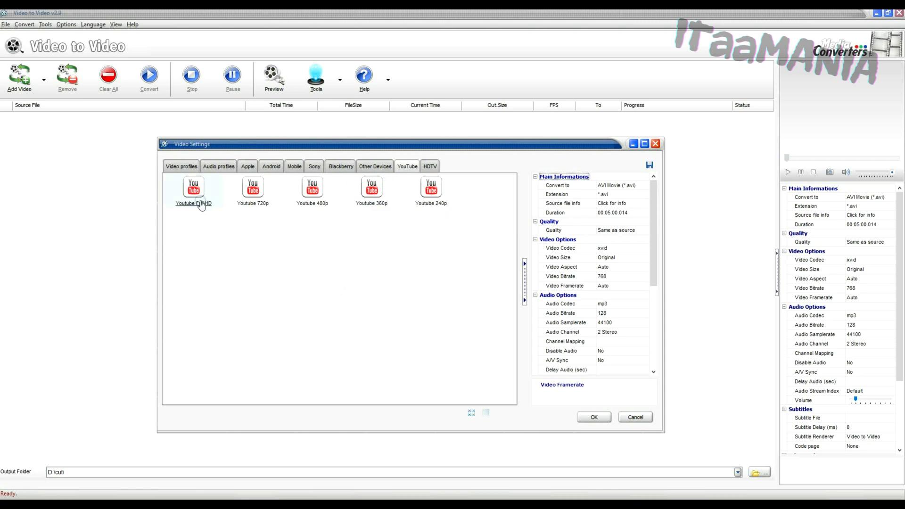
{"action": "left_click", "coordinate": [182, 167]}
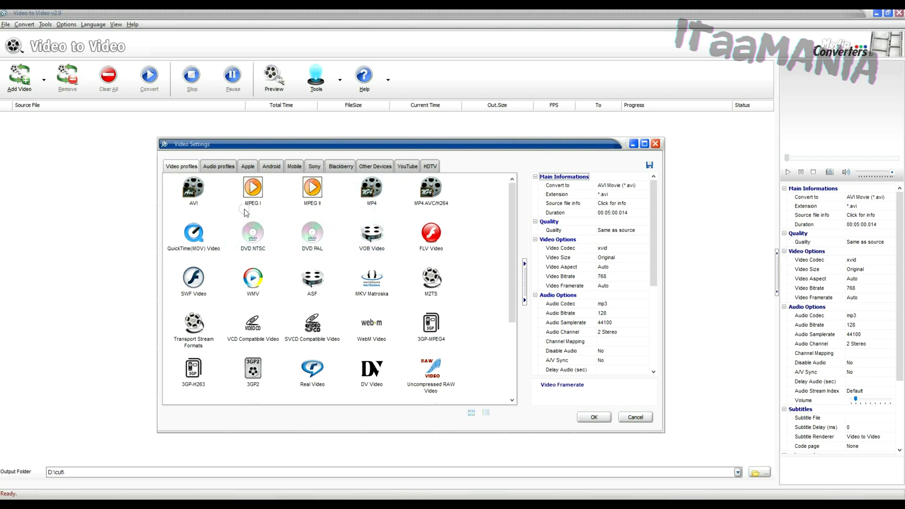
Step: Compare the AVI, MP4 and WMV video profiles and select AVI as the output format
{"action": "left_click", "coordinate": [193, 189]}
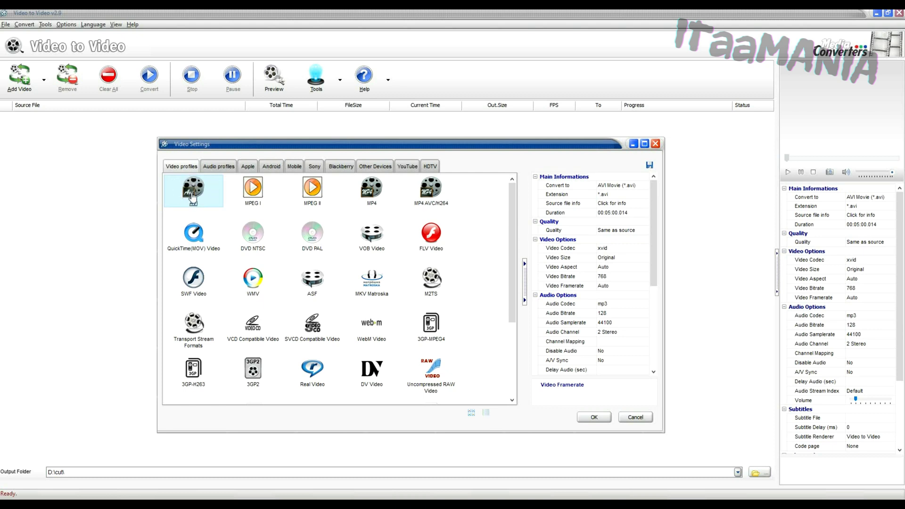
{"action": "left_click", "coordinate": [376, 189]}
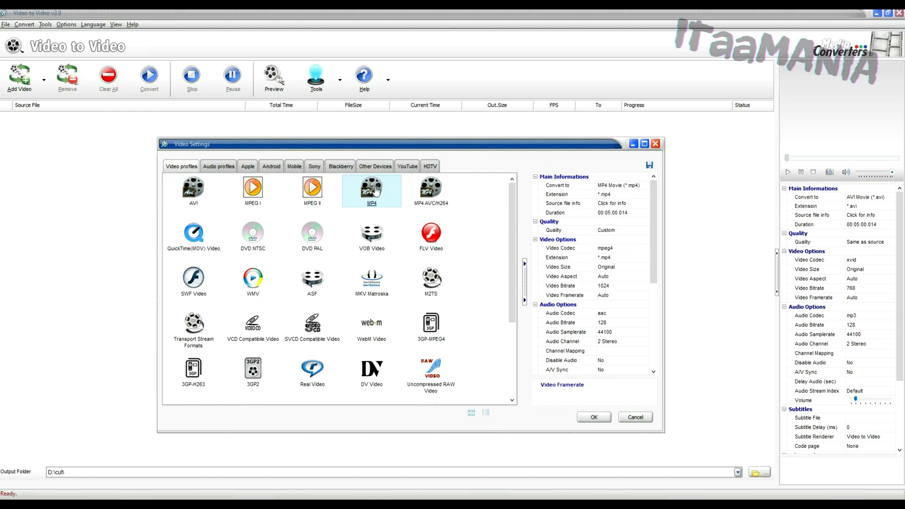
{"action": "left_click", "coordinate": [254, 277]}
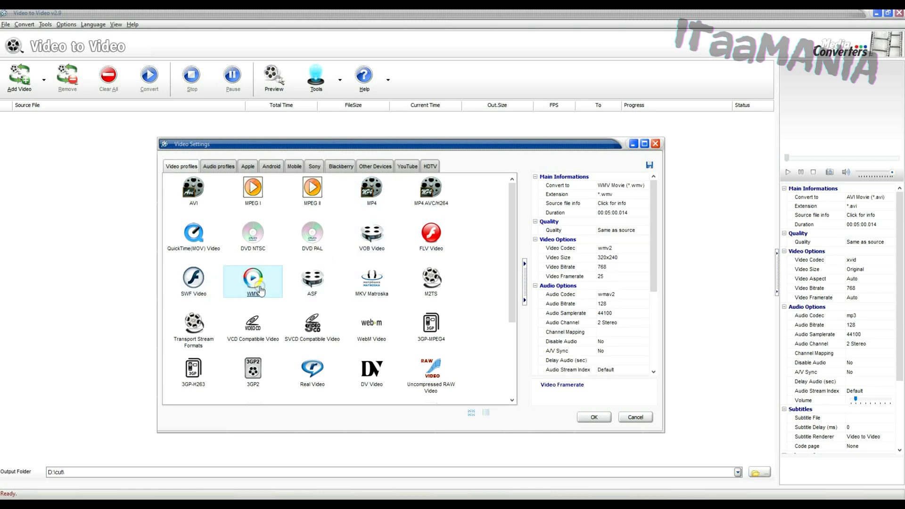
{"action": "left_click", "coordinate": [194, 190]}
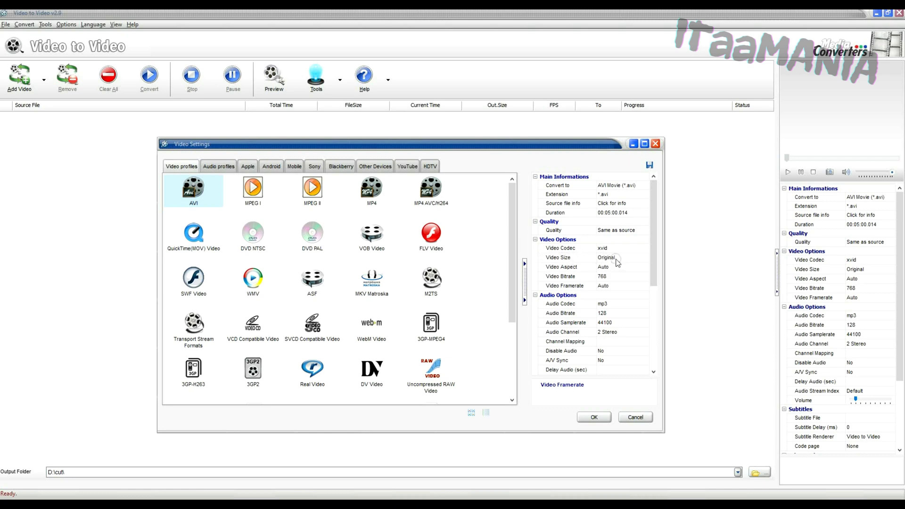
Step: Set the video framerate of the AVI profile to 30
{"action": "left_click", "coordinate": [638, 286]}
{"action": "left_click", "coordinate": [643, 286]}
{"action": "scroll", "coordinate": [643, 301], "scroll_direction": "down", "scroll_amount": 2}
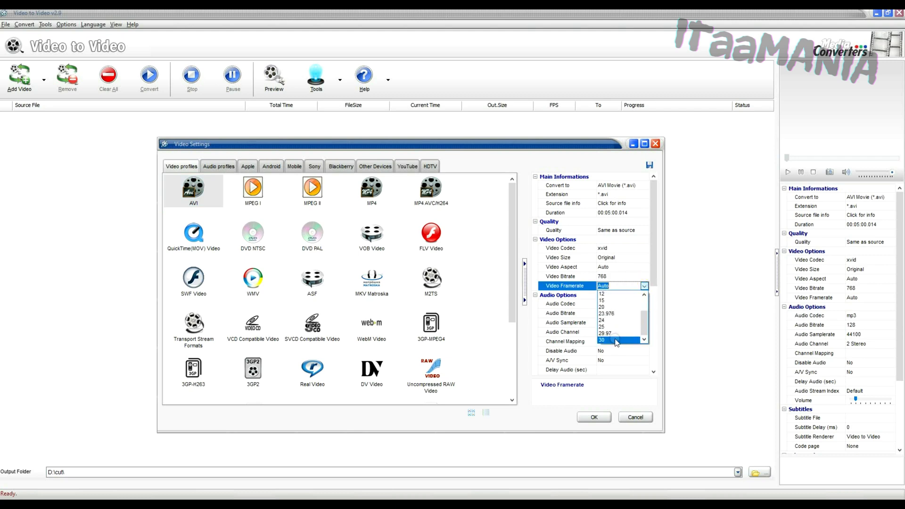
{"action": "left_click", "coordinate": [616, 339]}
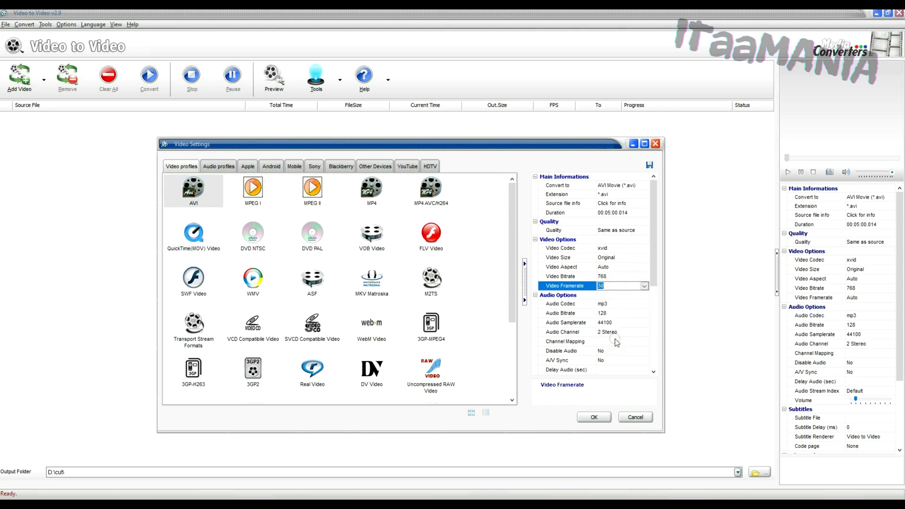
Step: Check the aspect and size choices, choosing Auto for the video aspect and Original for the video size
{"action": "left_click", "coordinate": [605, 267]}
{"action": "left_click", "coordinate": [644, 267]}
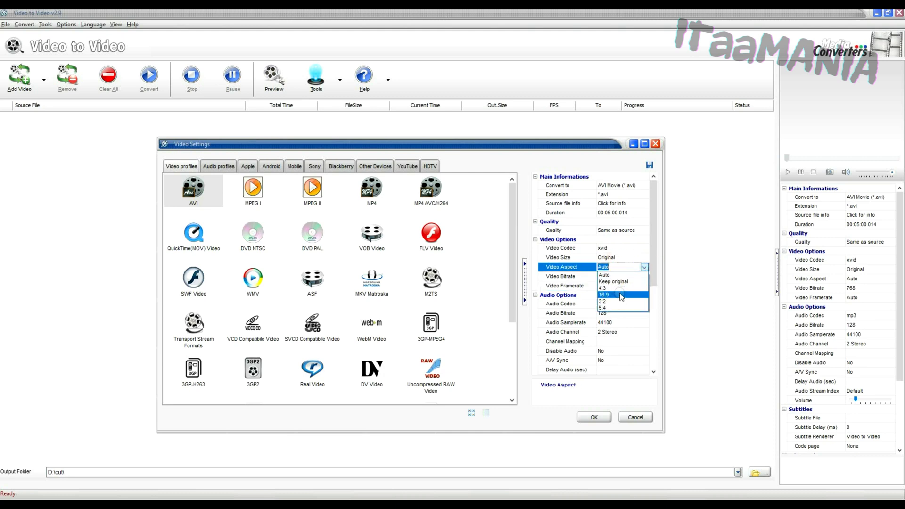
{"action": "left_click", "coordinate": [624, 278]}
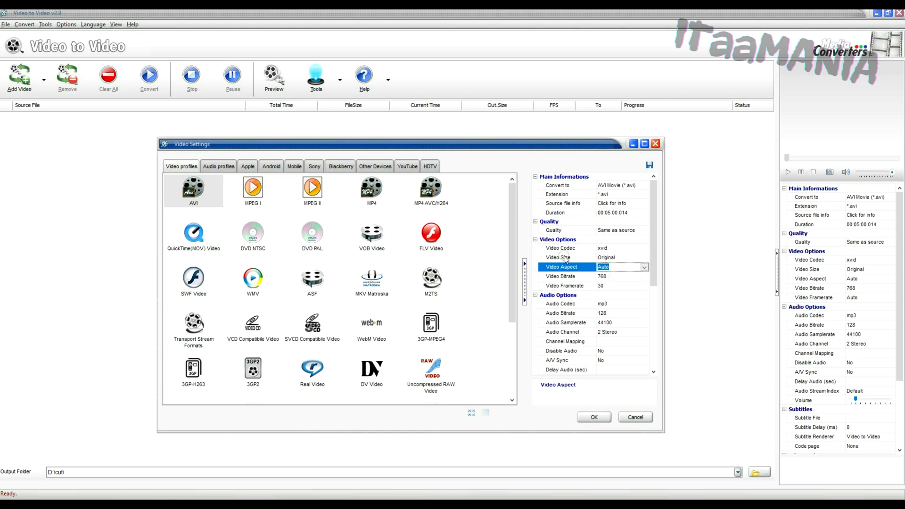
{"action": "left_click", "coordinate": [609, 258]}
{"action": "left_click", "coordinate": [644, 257]}
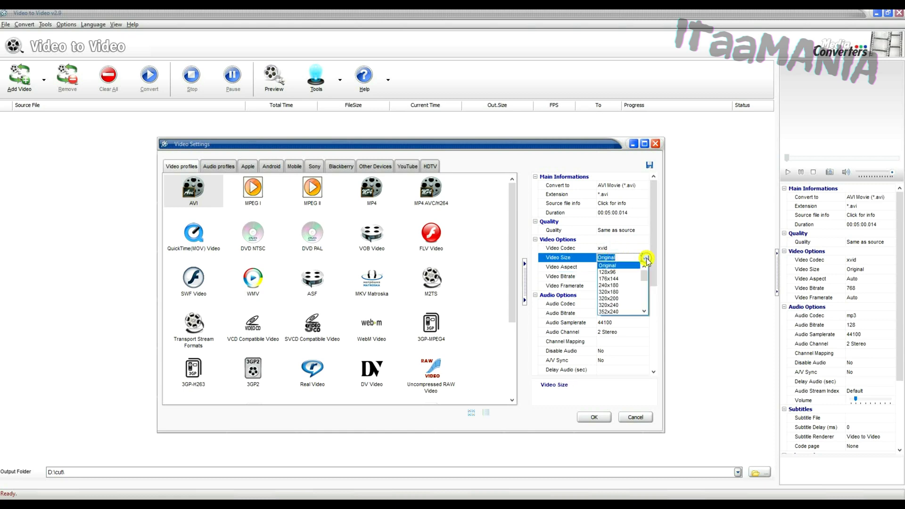
{"action": "left_click_drag", "start_coordinate": [644, 275], "coordinate": [641, 317]}
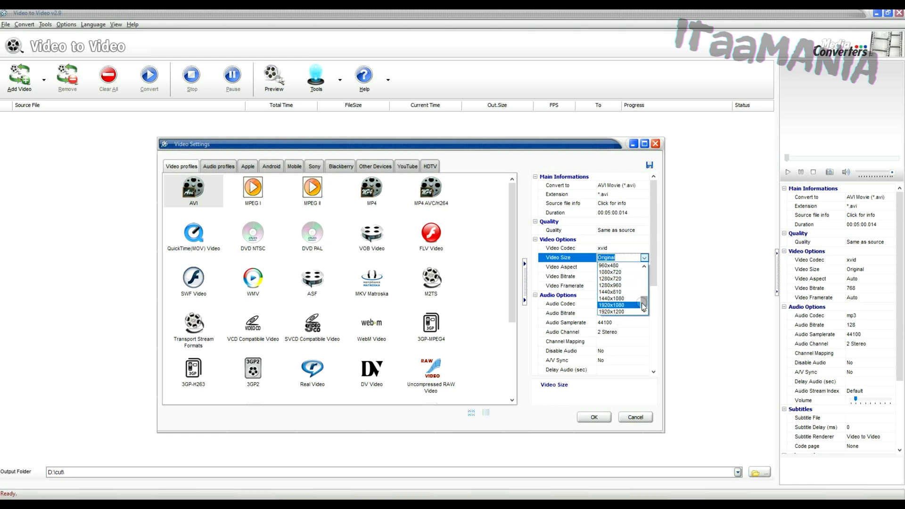
{"action": "left_click_drag", "start_coordinate": [644, 306], "coordinate": [652, 278]}
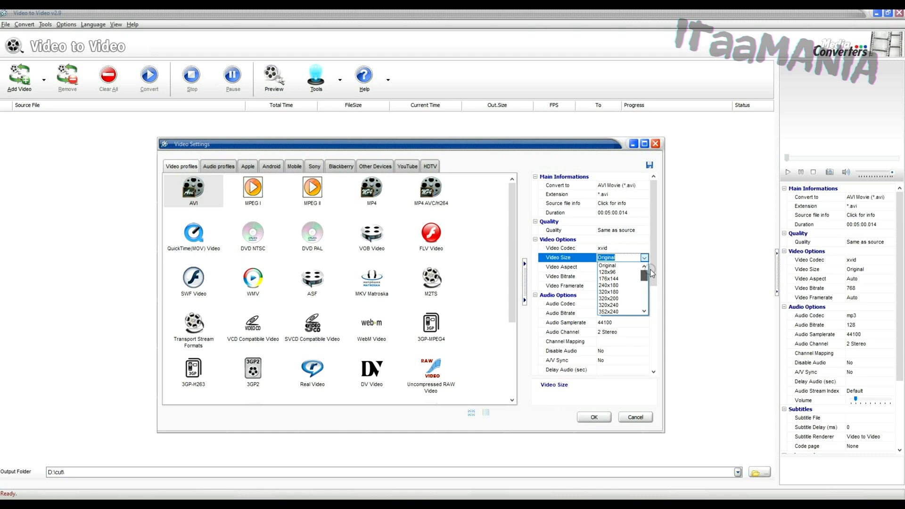
{"action": "left_click", "coordinate": [614, 265]}
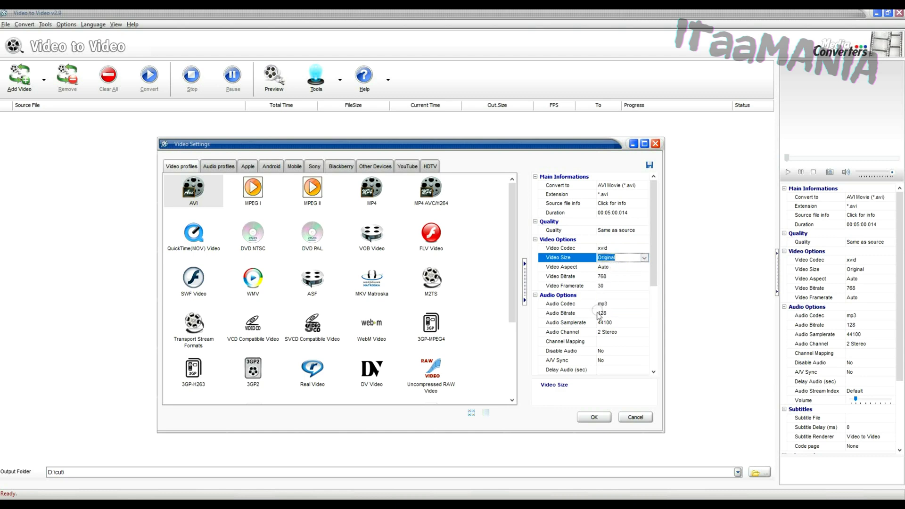
Step: Accept the video settings and start converting the four MOV files to AVI
{"action": "left_click", "coordinate": [593, 416]}
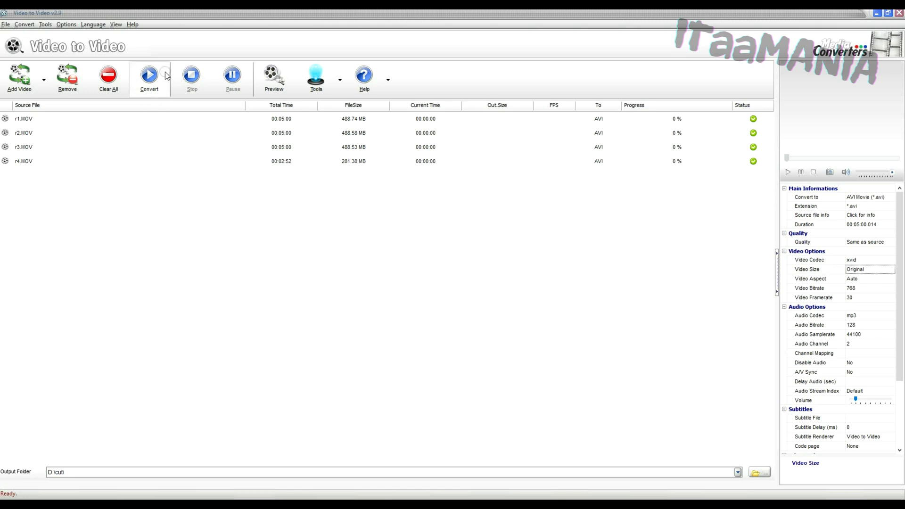
{"action": "left_click", "coordinate": [149, 81]}
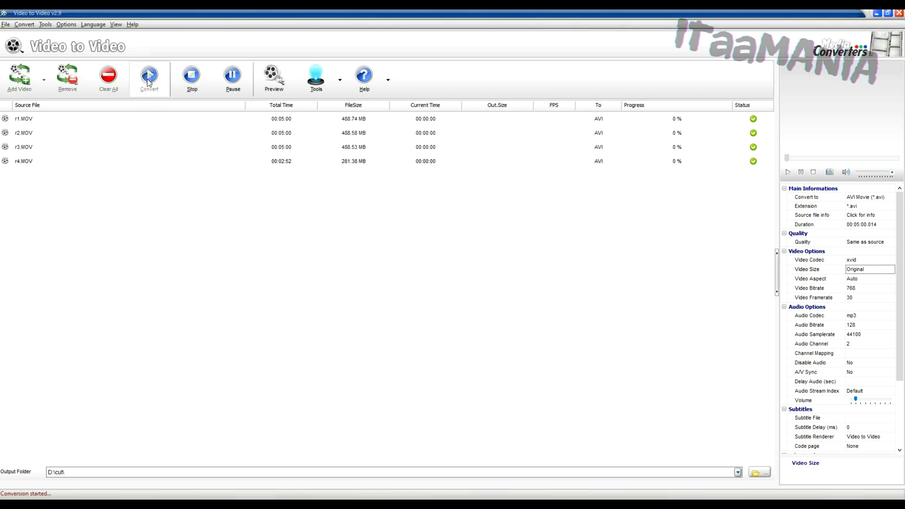